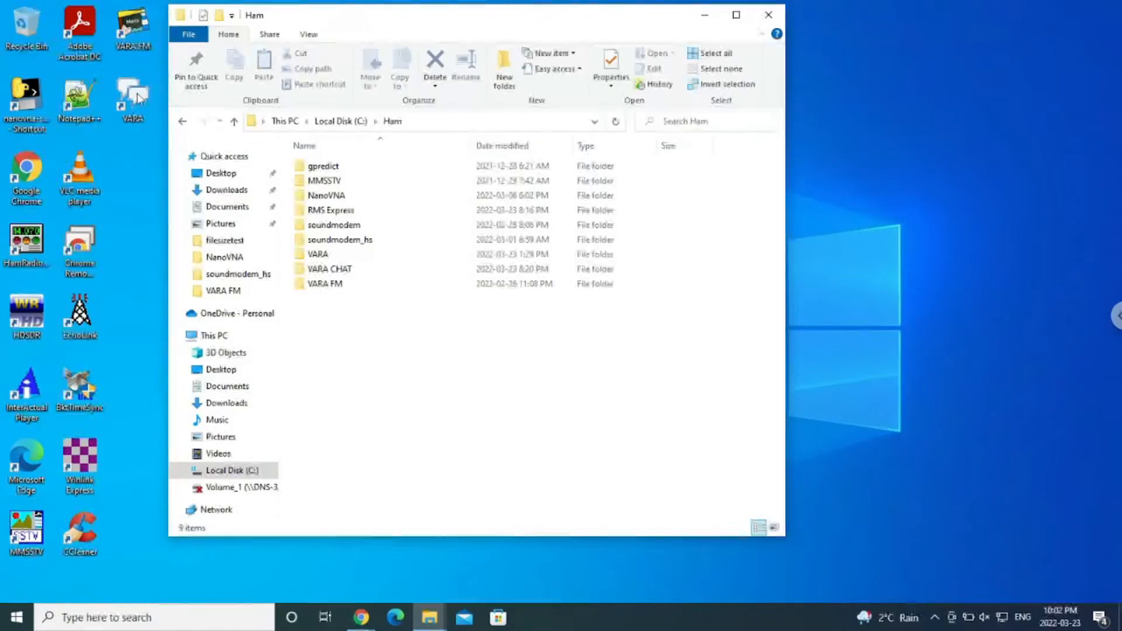
Launch VARA Chat from the desktop and bring the VARA FM modem window into view.
left_click(135, 97)
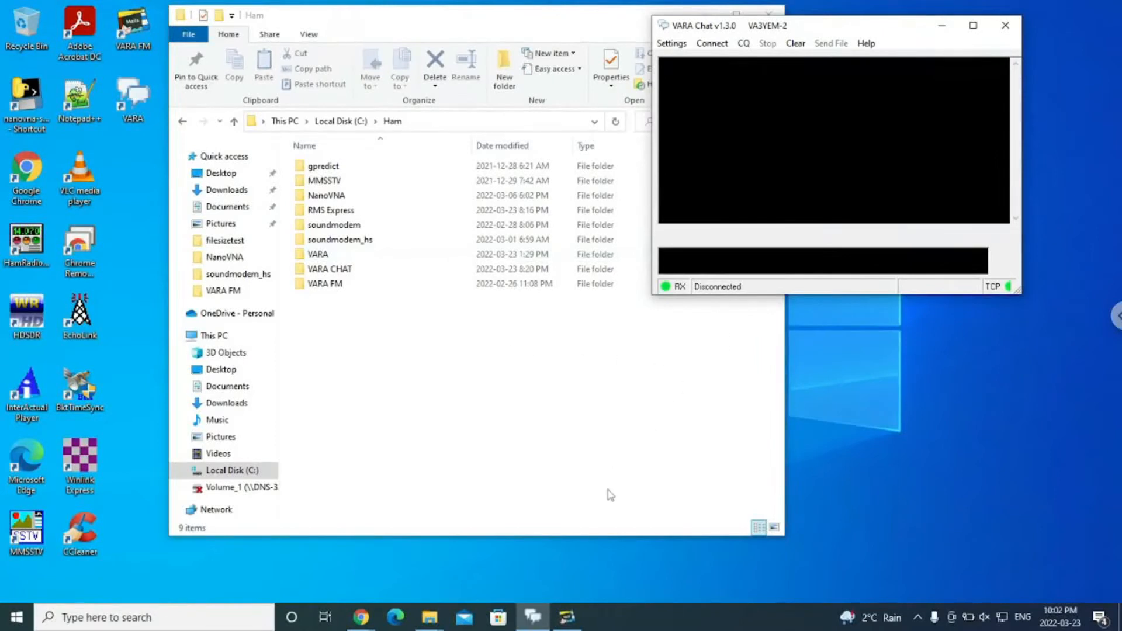
left_click(566, 618)
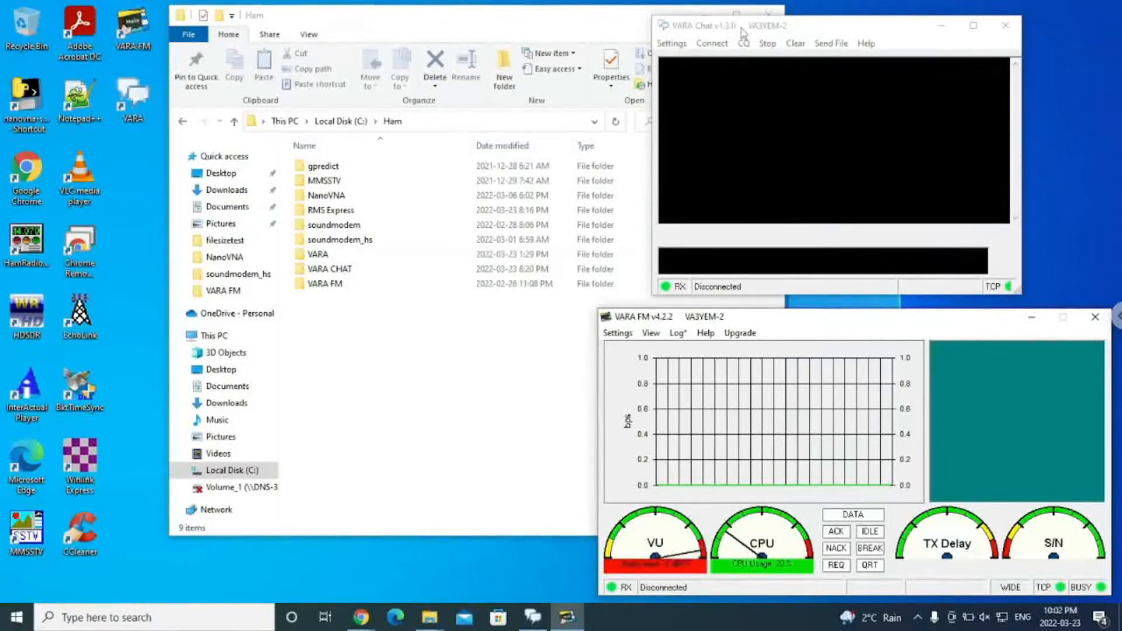
Open VARA Chat's Chat Setup dialog, minimize the File Explorer window and place the dialog on the clear desktop.
left_click(670, 43)
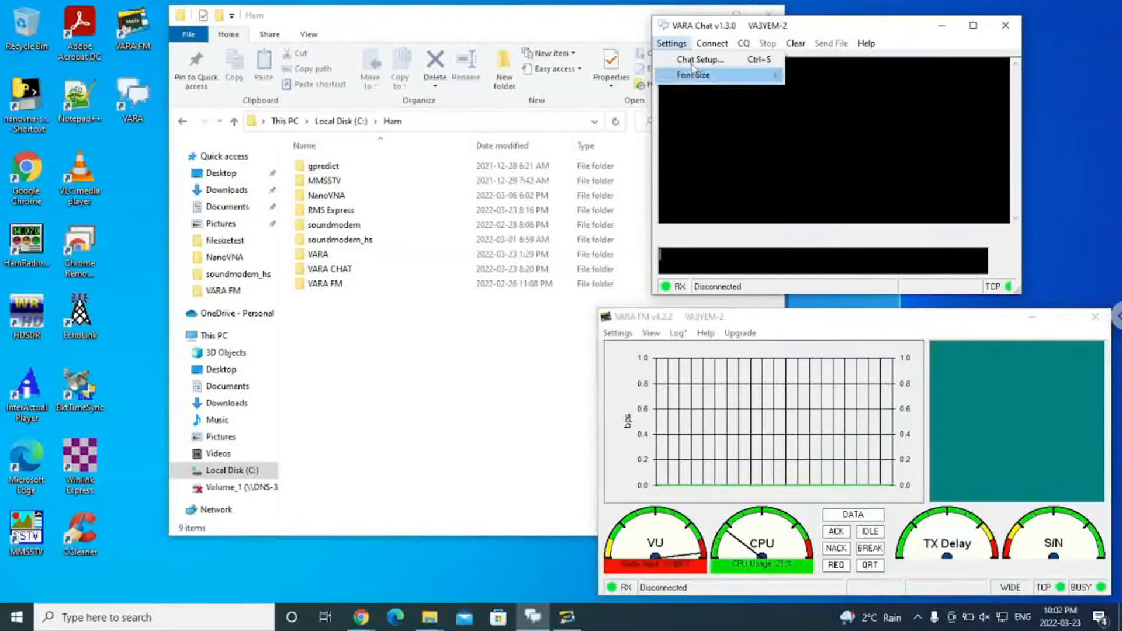
left_click(730, 61)
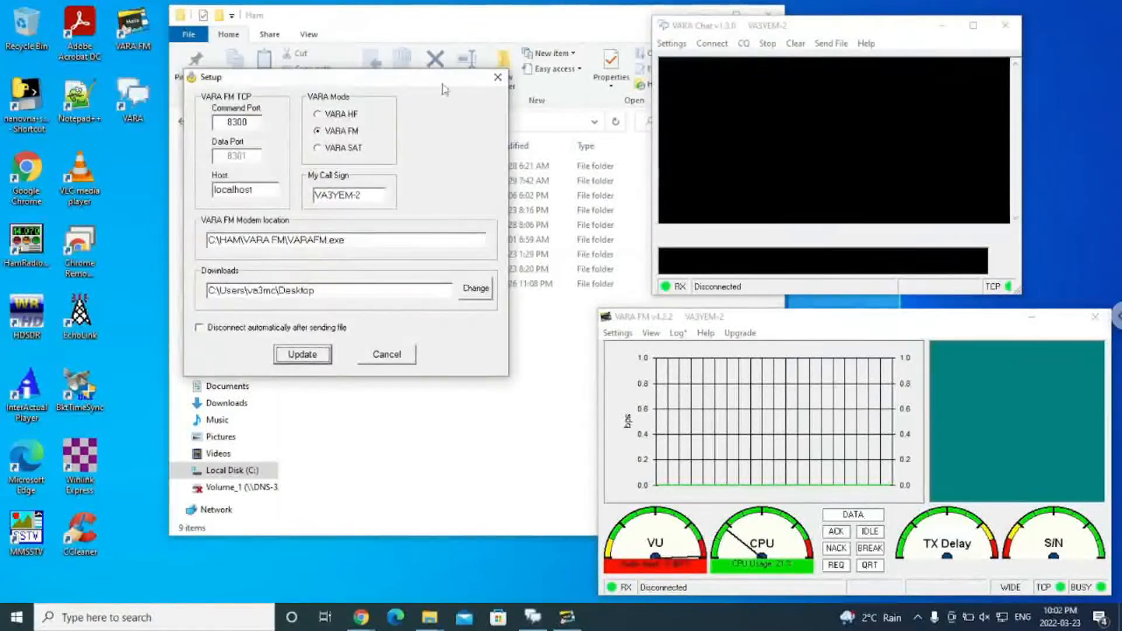
left_click_drag(418, 81, 505, 92)
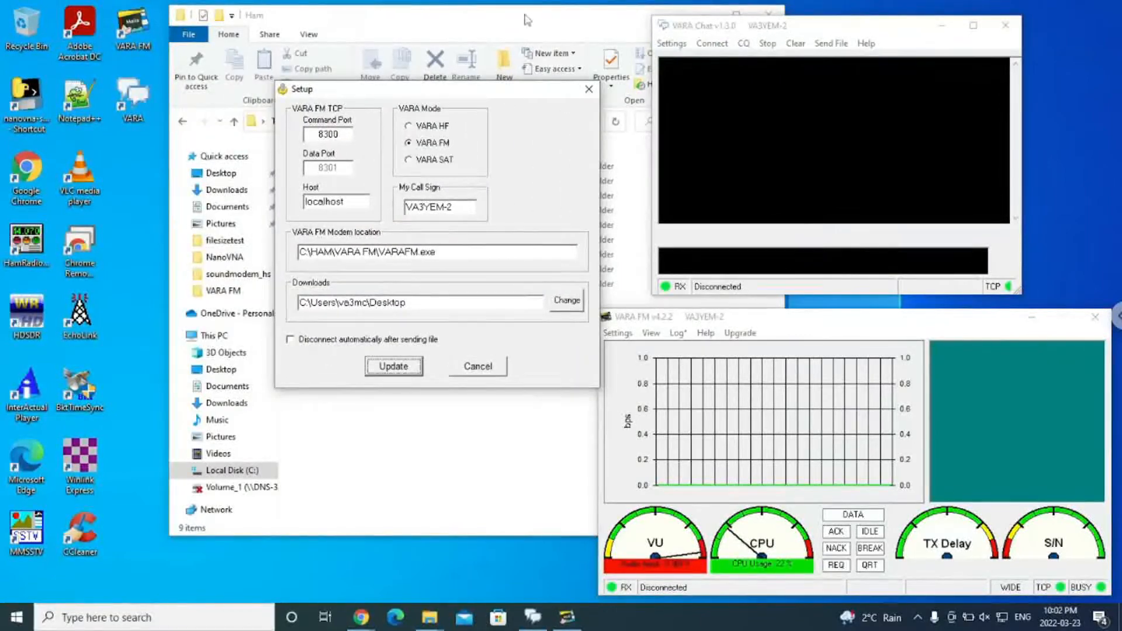
left_click(695, 13)
left_click(701, 16)
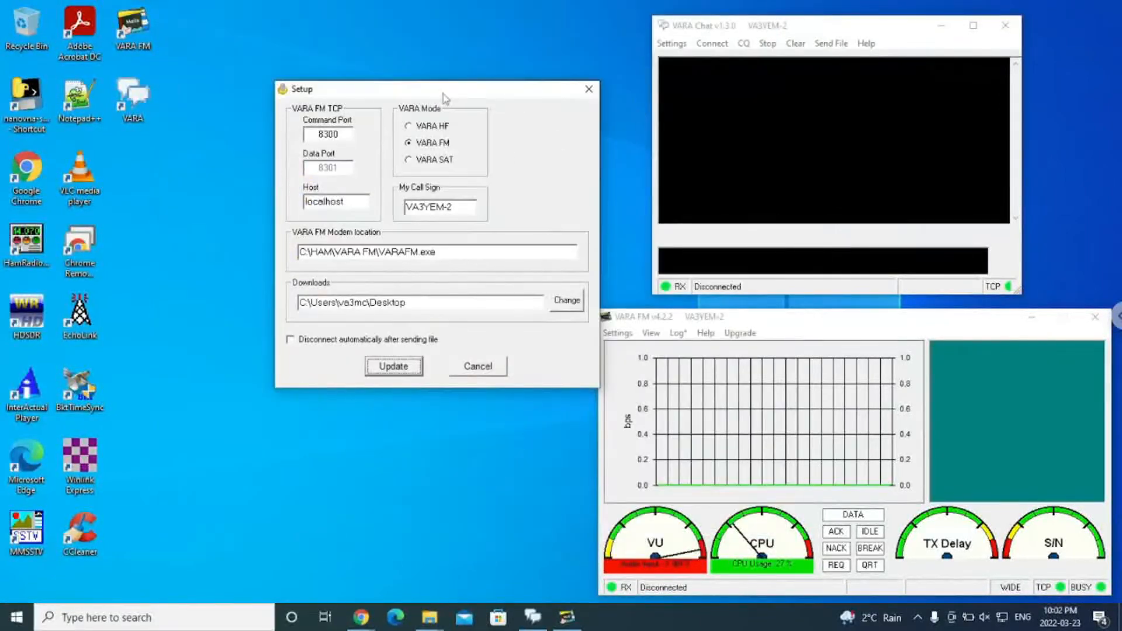
left_click_drag(439, 86, 418, 19)
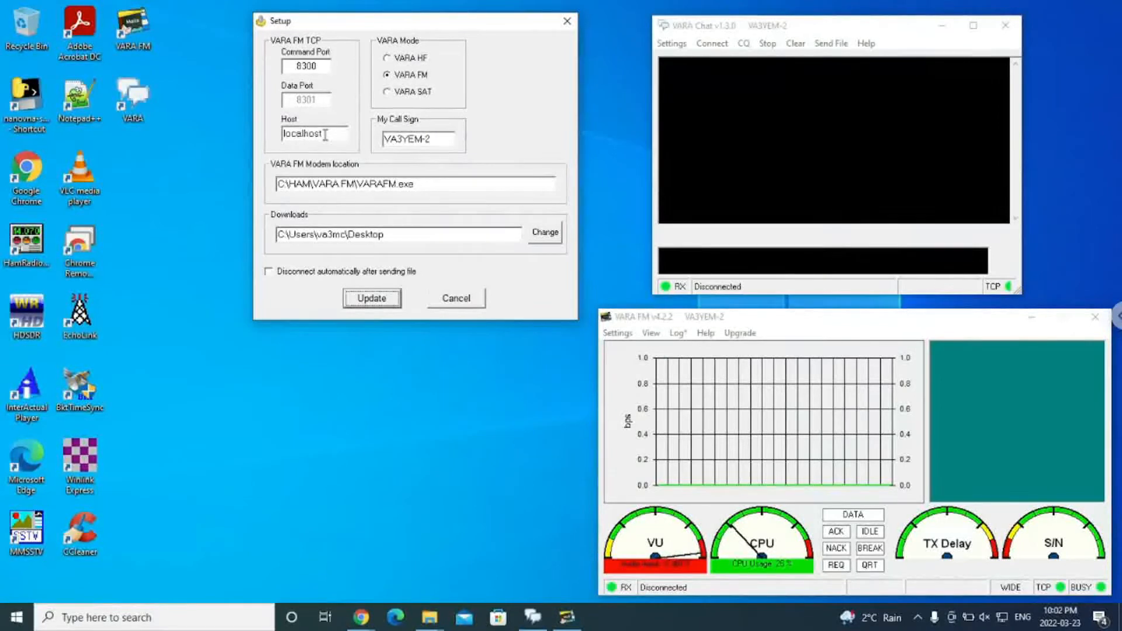
Review the host, VARA FM modem location and downloads folder in the chat setup, and apply the settings with Update.
left_click_drag(328, 133, 272, 127)
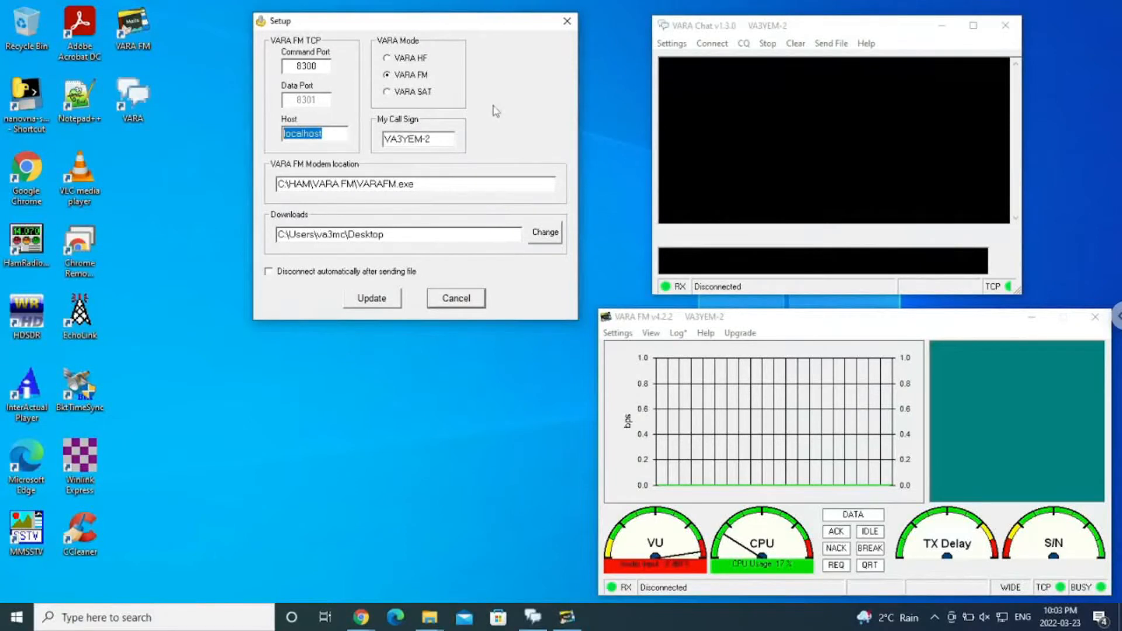
left_click_drag(426, 183, 290, 187)
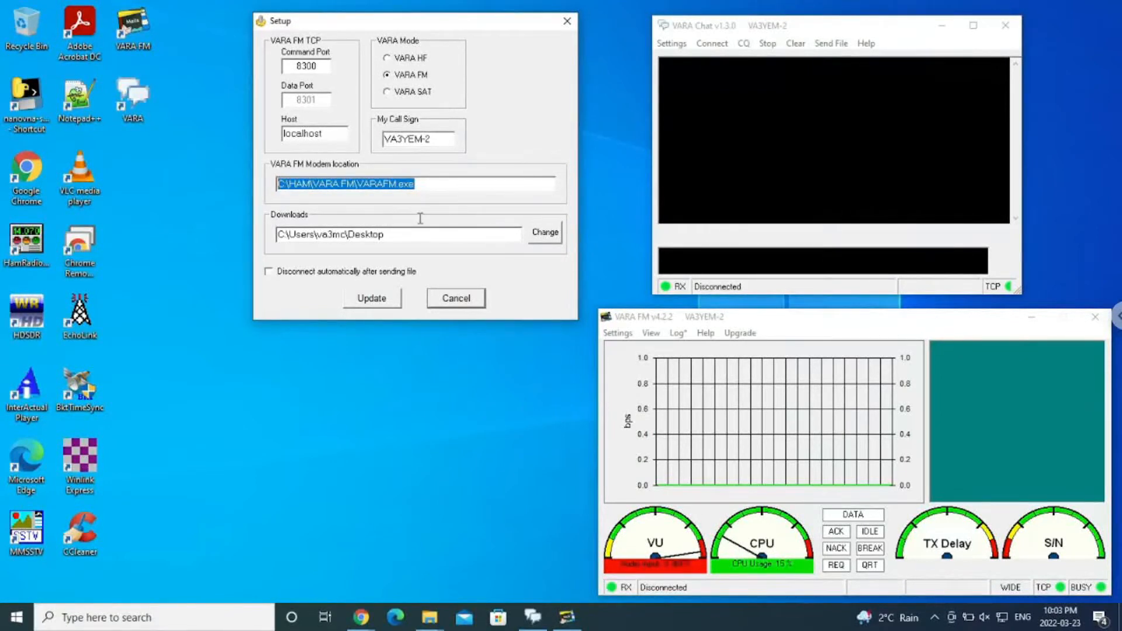
left_click(406, 231)
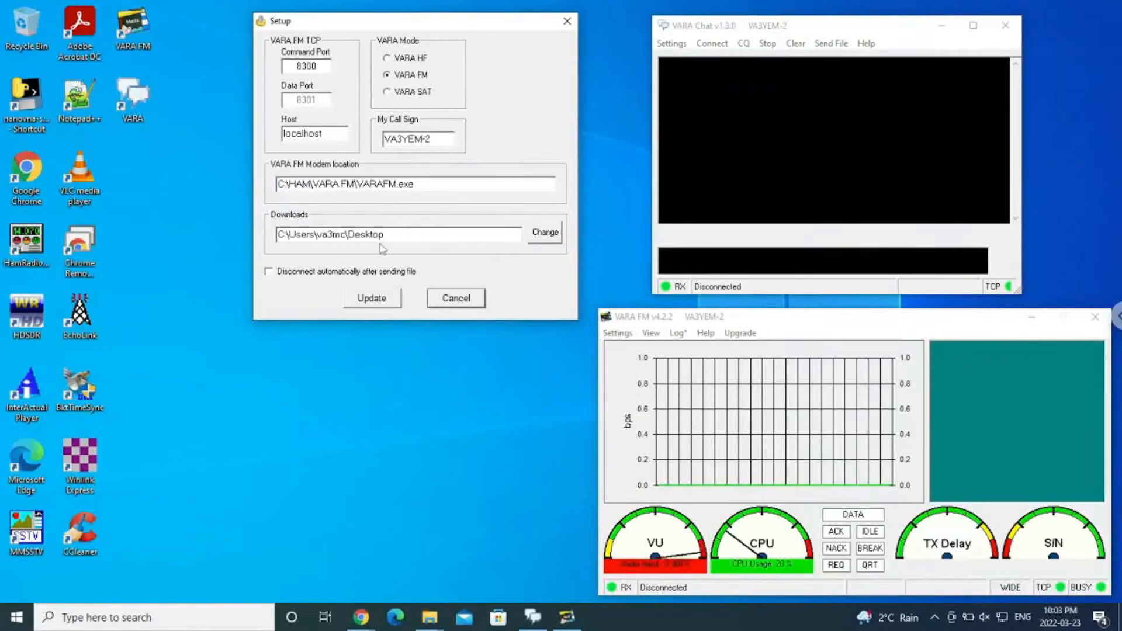
left_click_drag(408, 241, 255, 245)
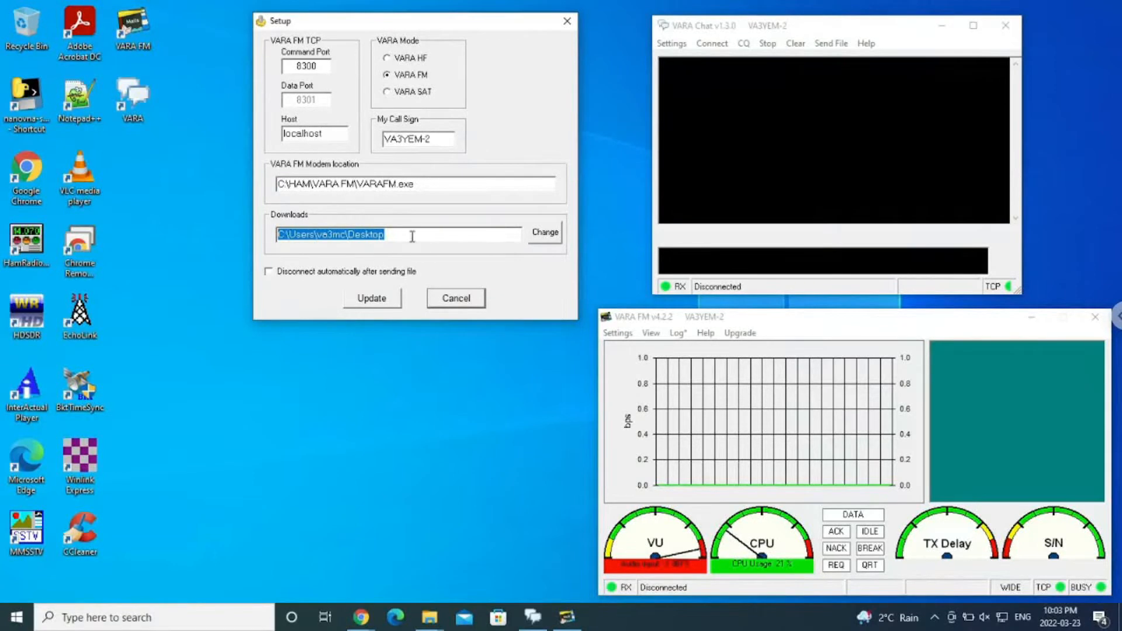
left_click(378, 301)
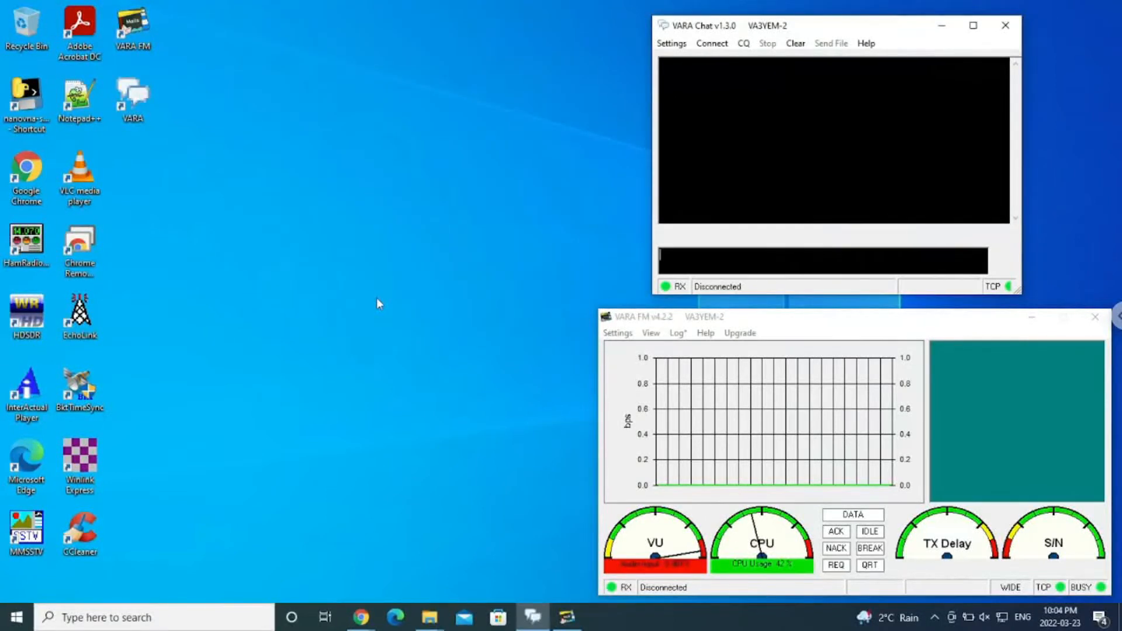
left_click(616, 339)
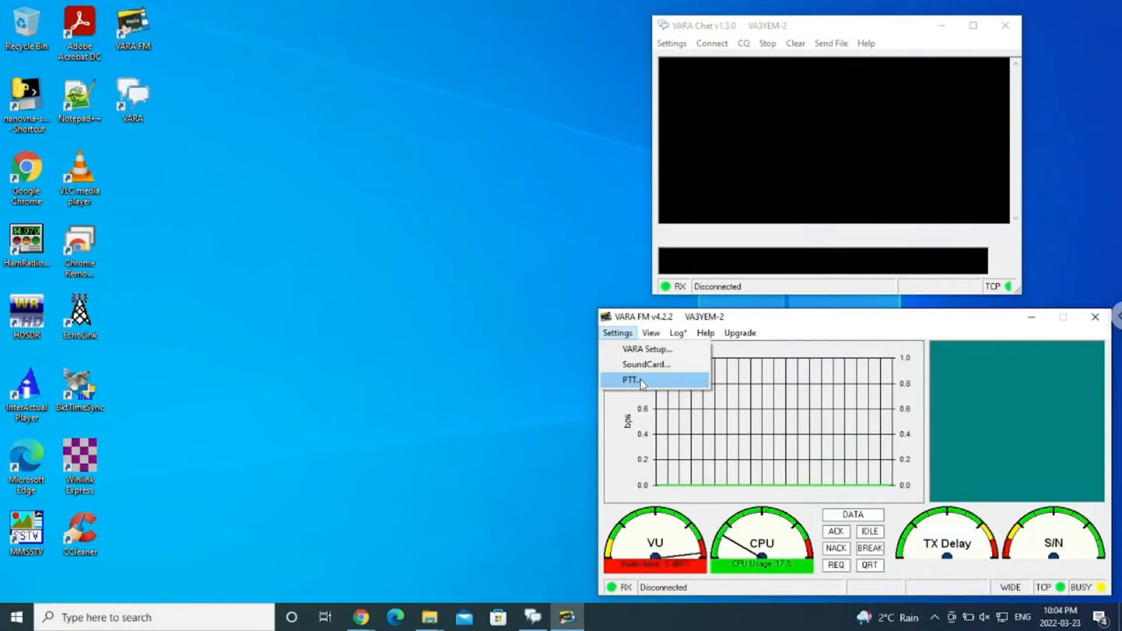
left_click(802, 324)
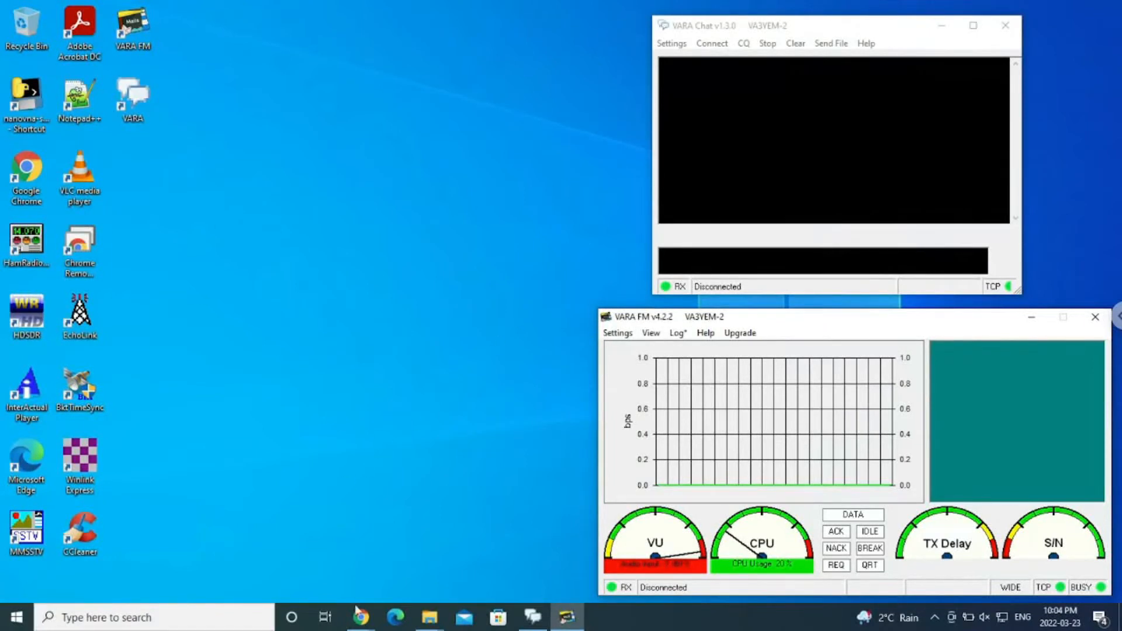
Switch to the HOBBY-PC remote desktop in Chrome, check its VARA FM modem, and clear the modem window and free trial notice away.
mouse_move(360, 617)
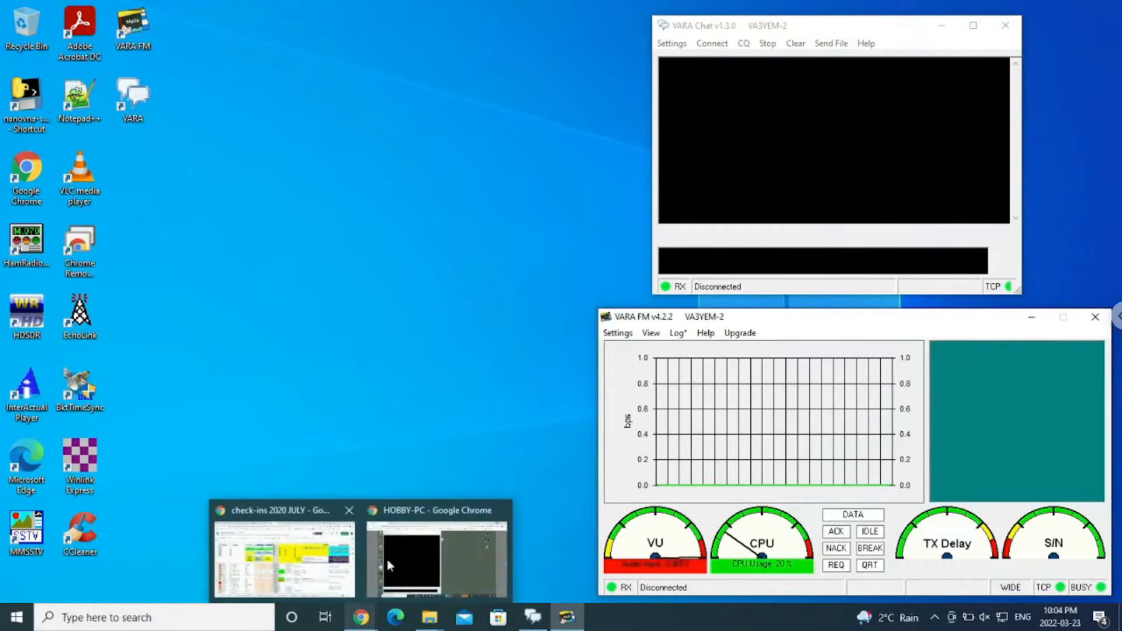
left_click(454, 547)
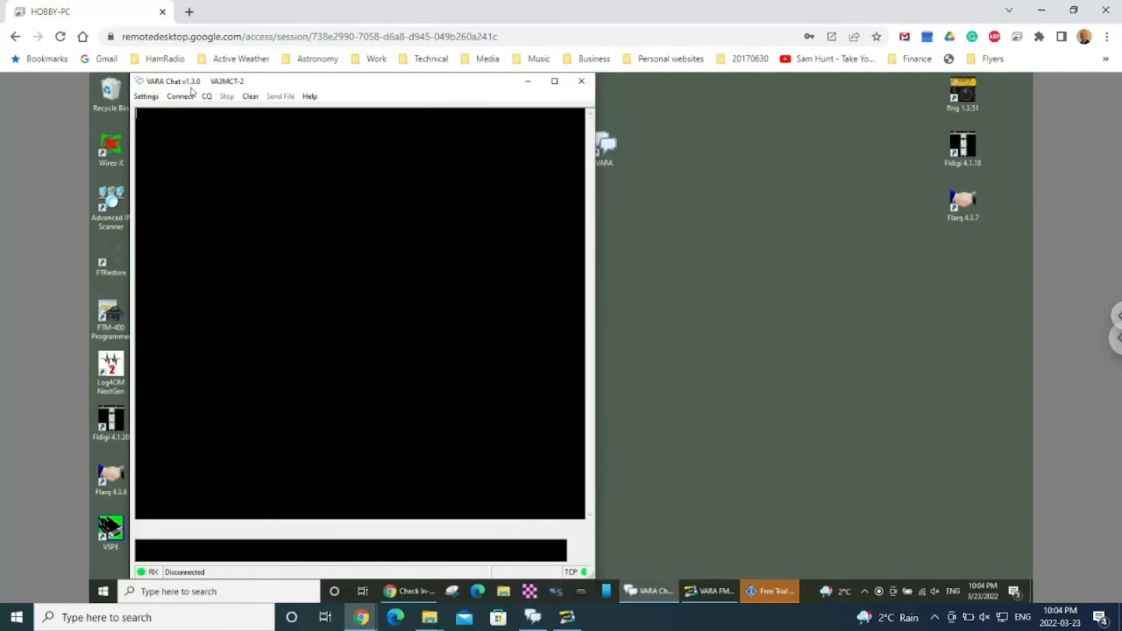
left_click(709, 591)
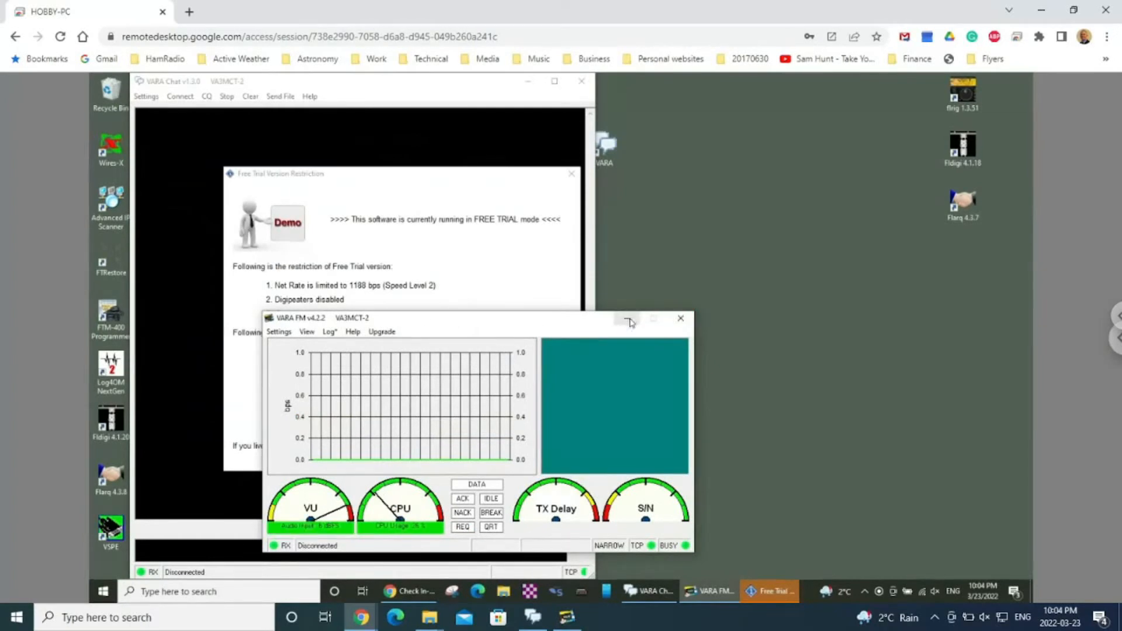
left_click(680, 322)
left_click(571, 173)
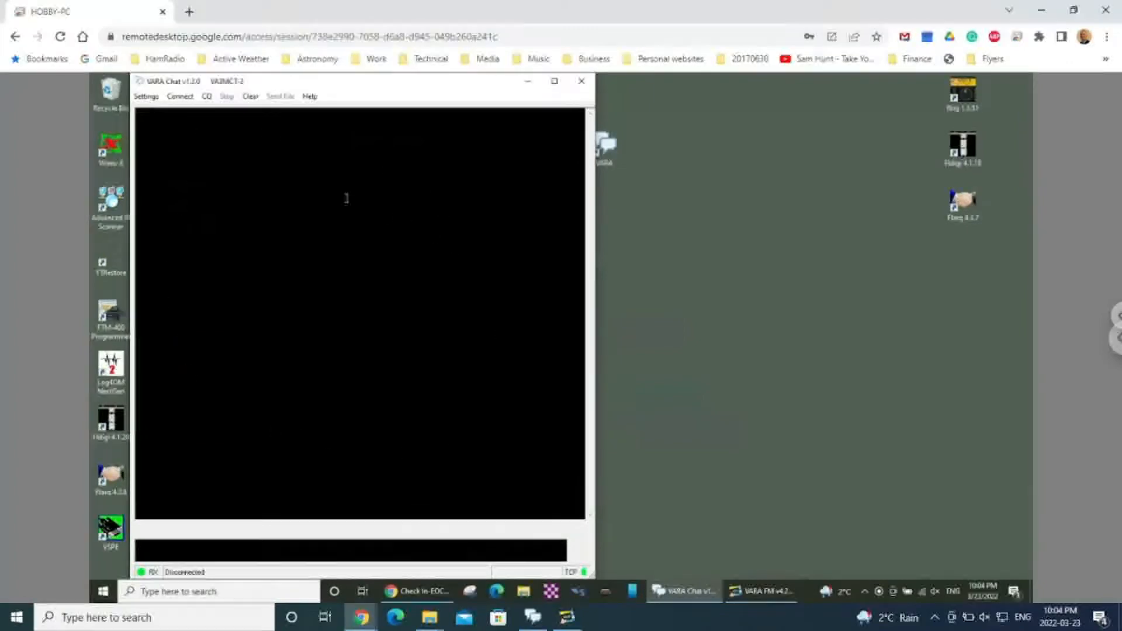
Place the local VARA Chat window beside the remote one and connect to the prefilled station call sign without any relays.
left_click(542, 621)
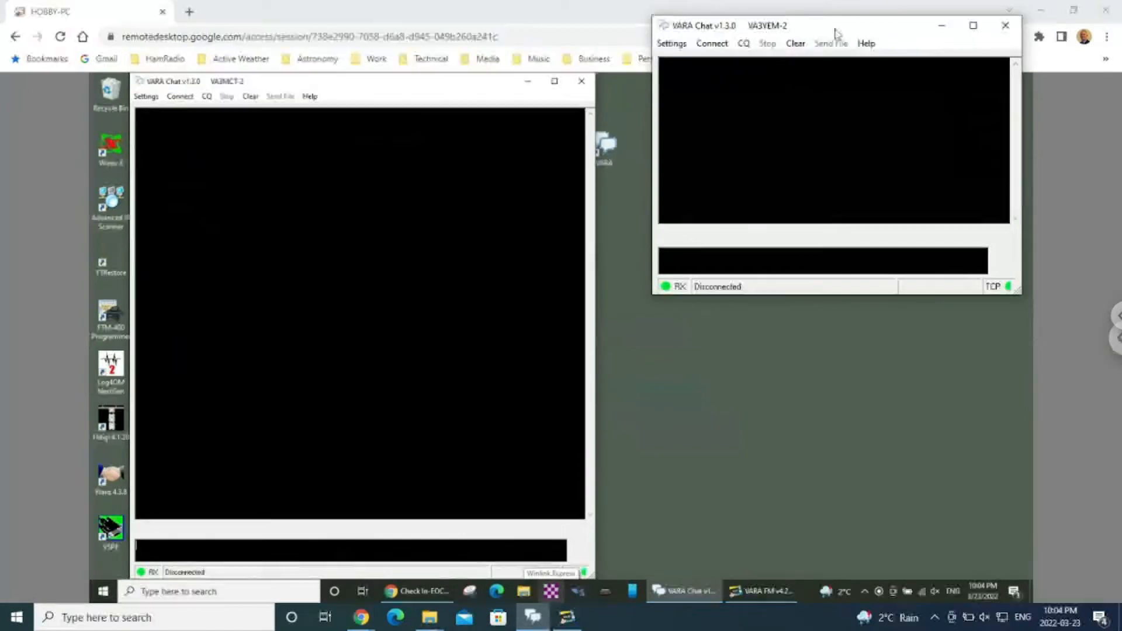
left_click_drag(836, 24, 735, 180)
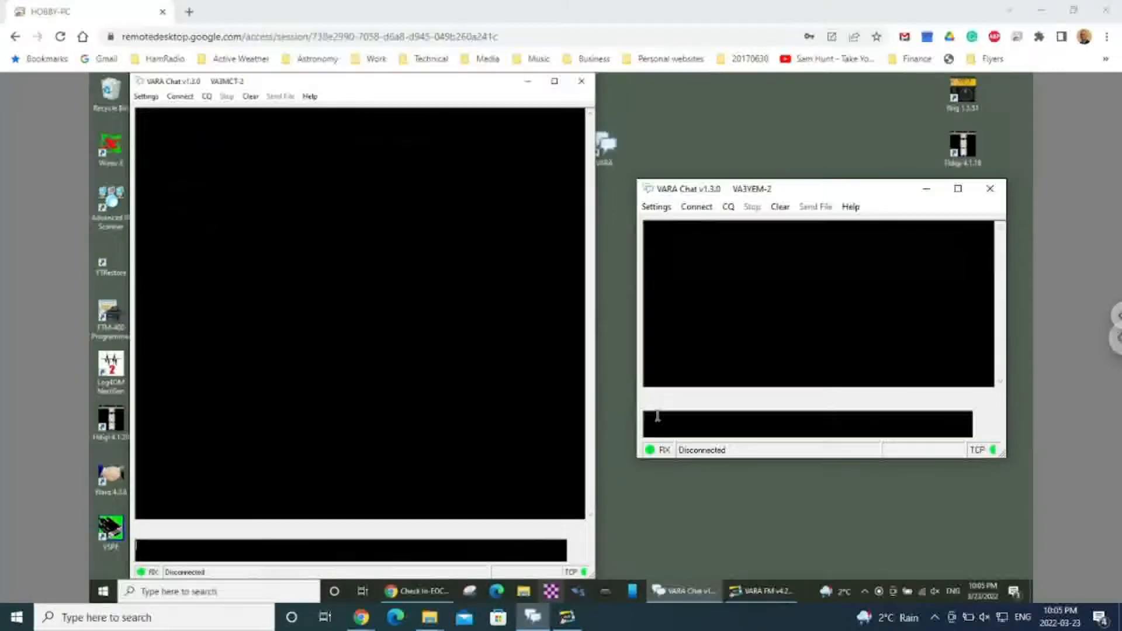
left_click(706, 209)
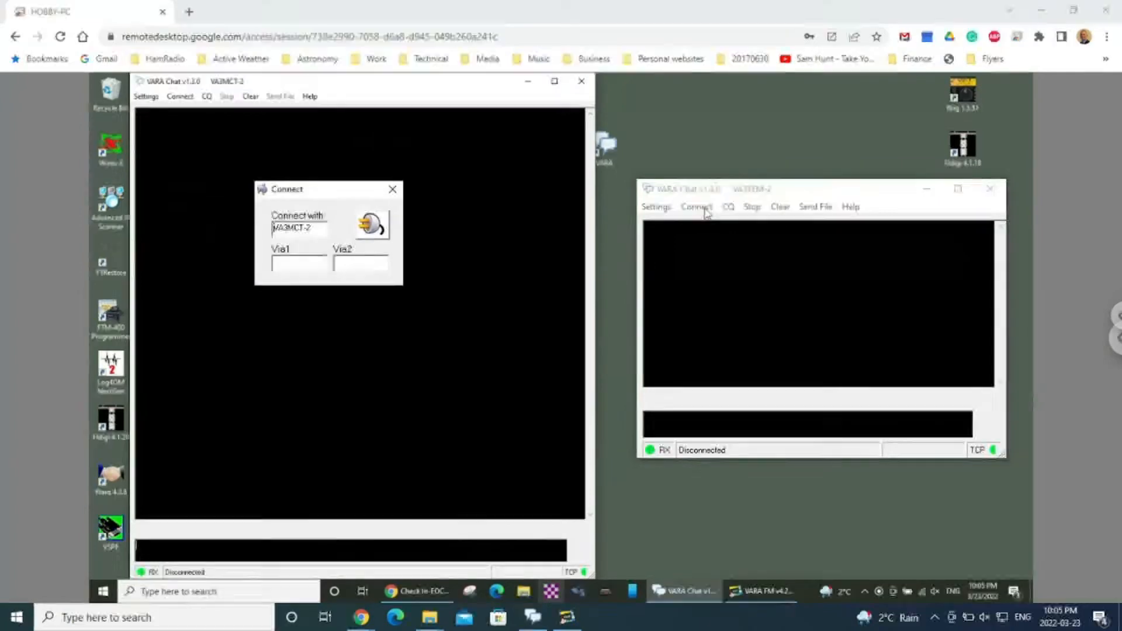
left_click_drag(325, 190, 708, 273)
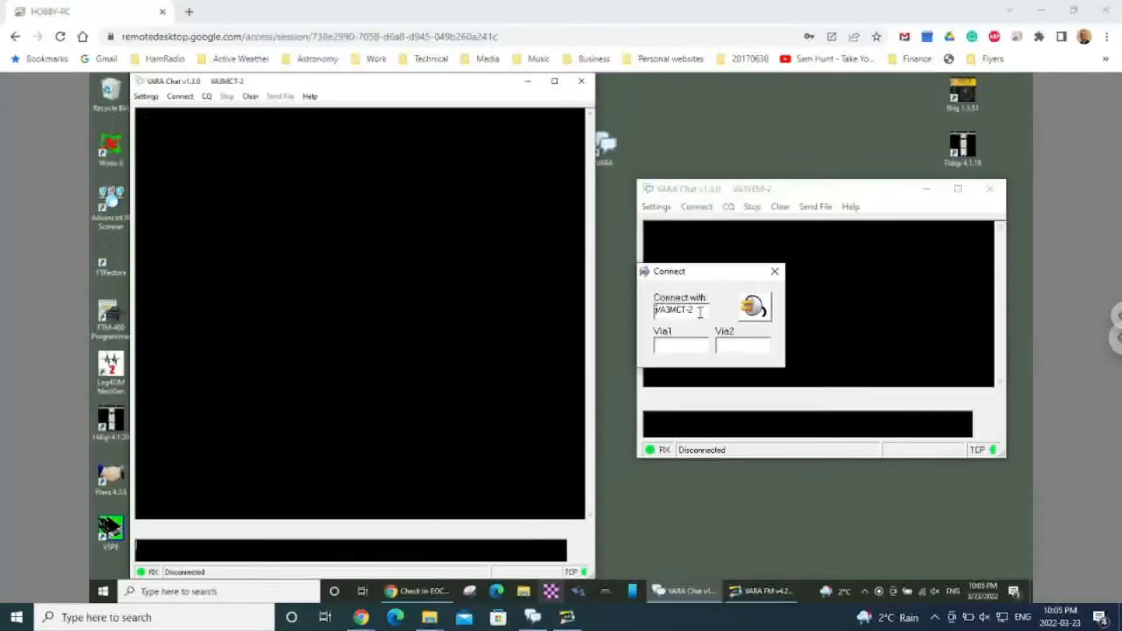
left_click(756, 308)
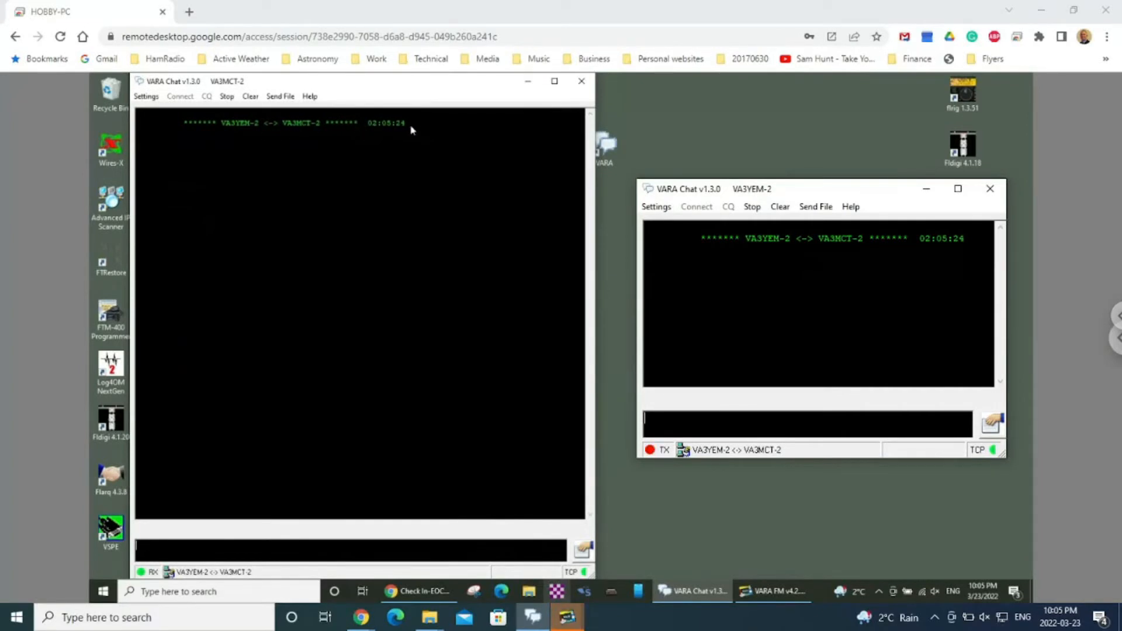
Send a greeting from the local chat giving the operator's first name, "running the station at York Emergency Management office".
left_click(663, 421)
type("HI This ")
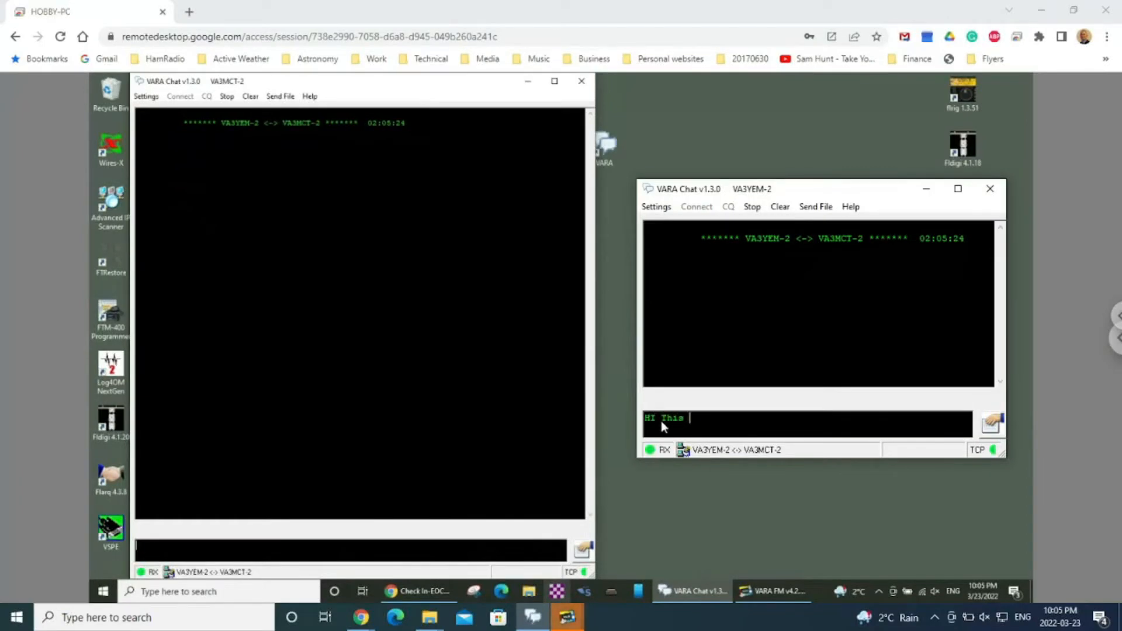
type("is Mike running the station at Yo")
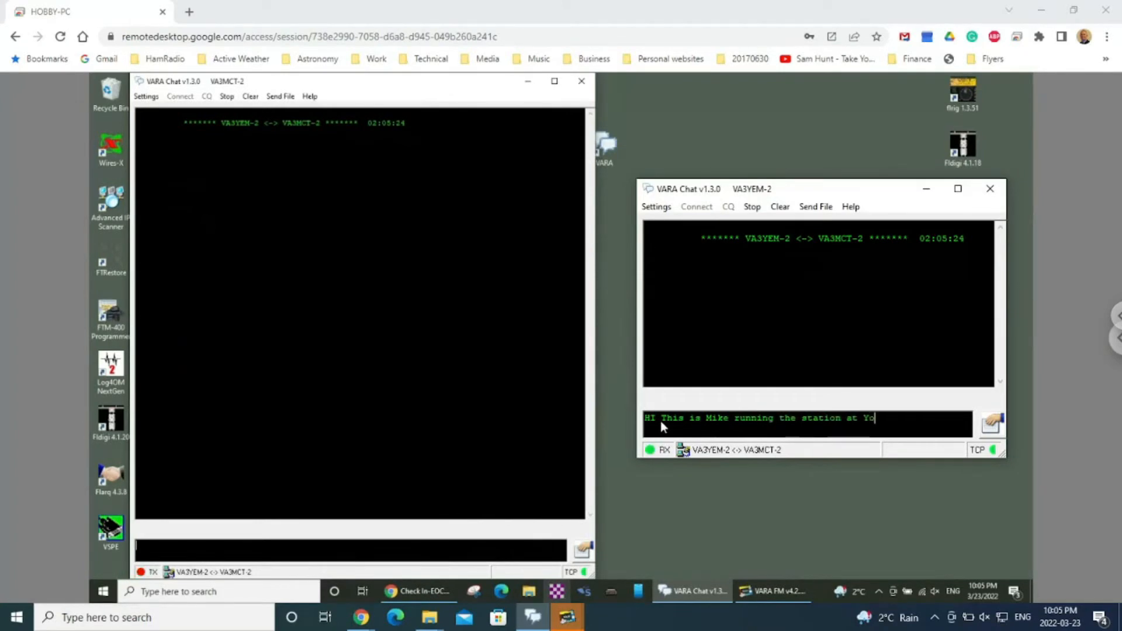
type("rk Emergency Management office")
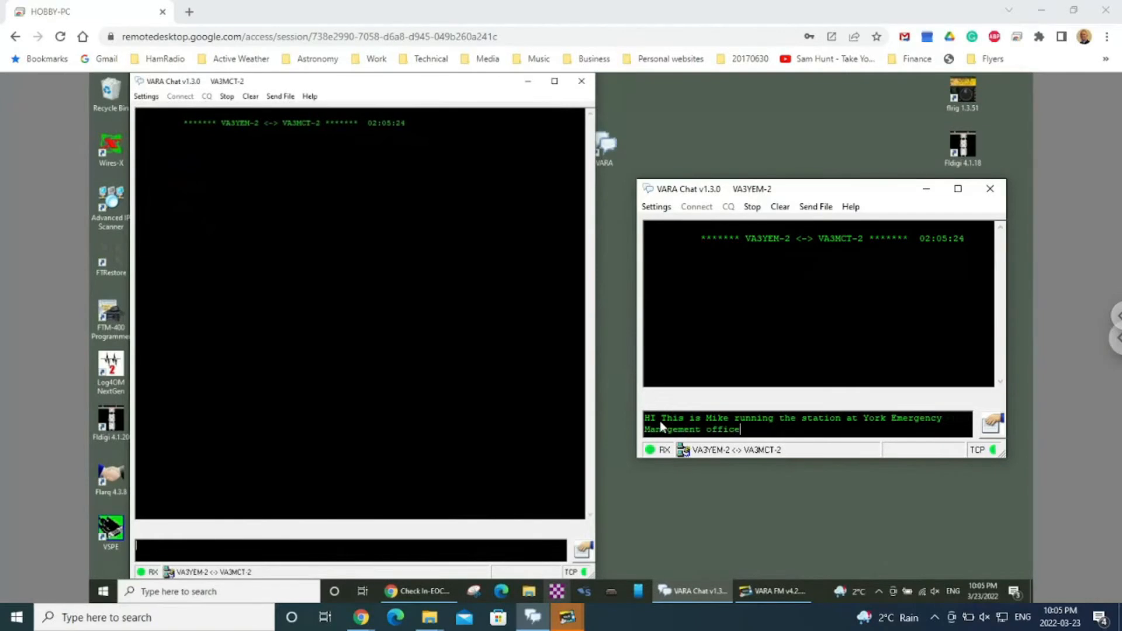
key("Return")
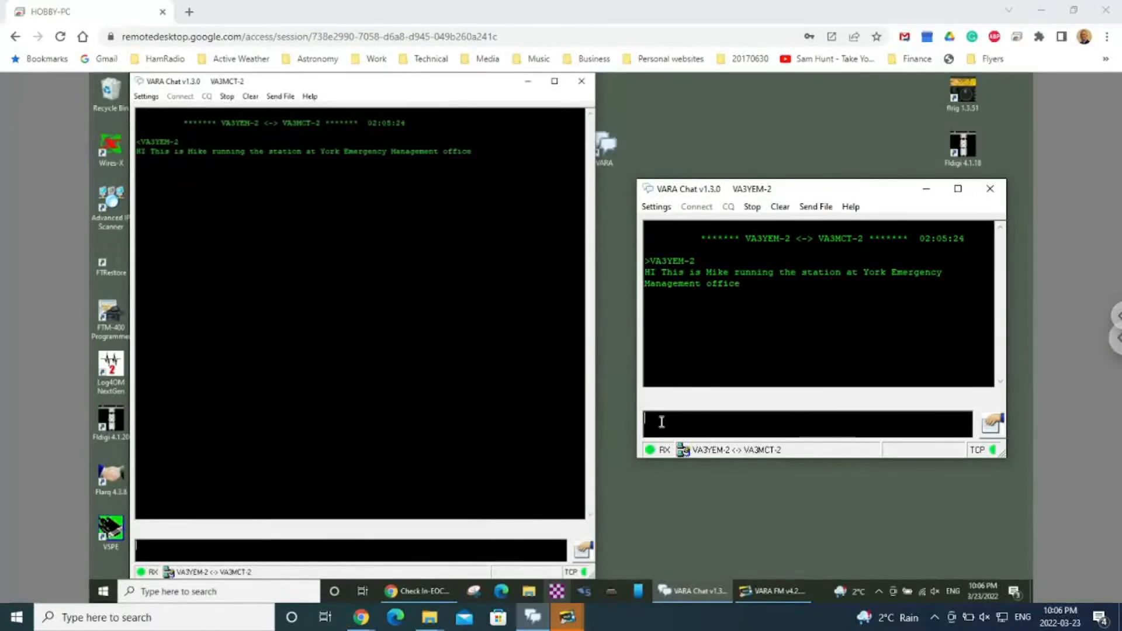
Reply from the remote station's chat with "and returning the same to you".
left_click(152, 549)
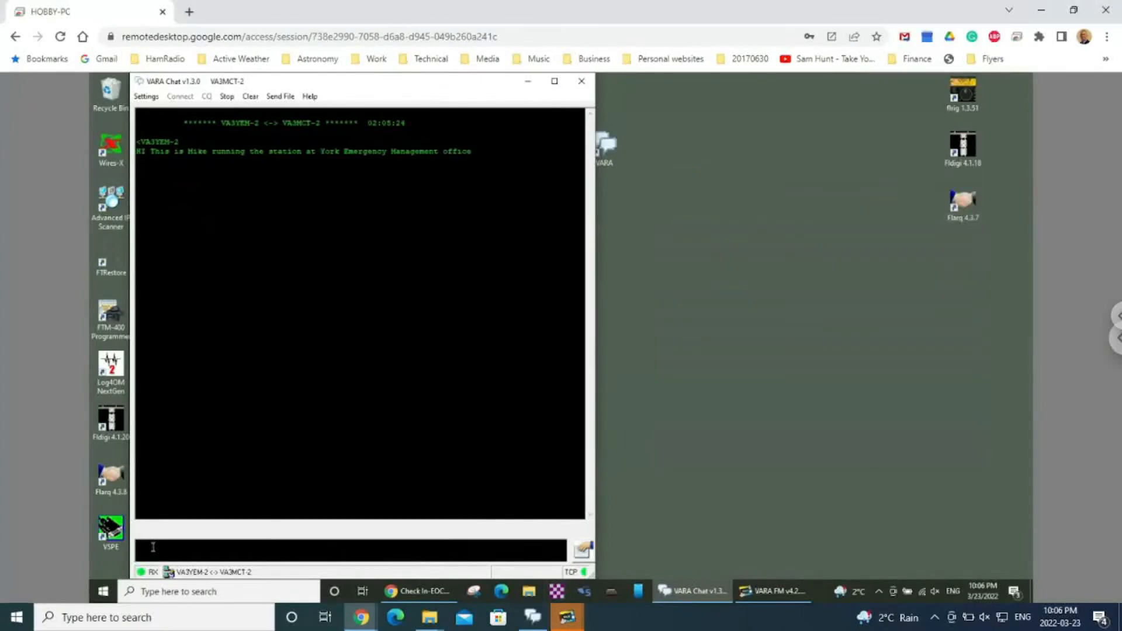
type("and returning the se")
mouse_move(539, 617)
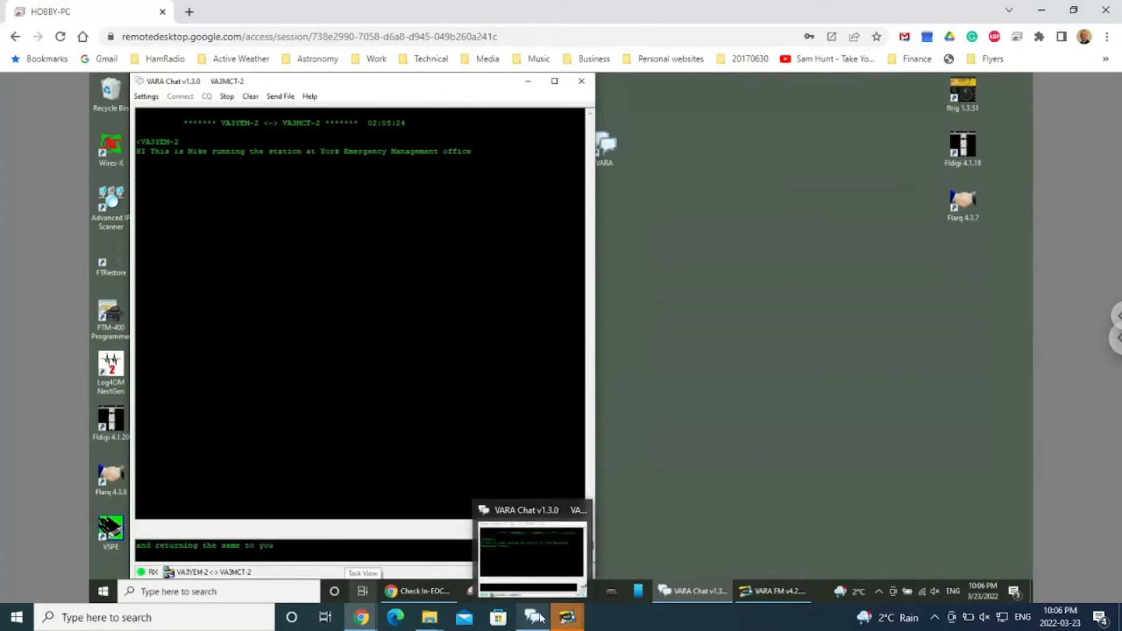
key("Return")
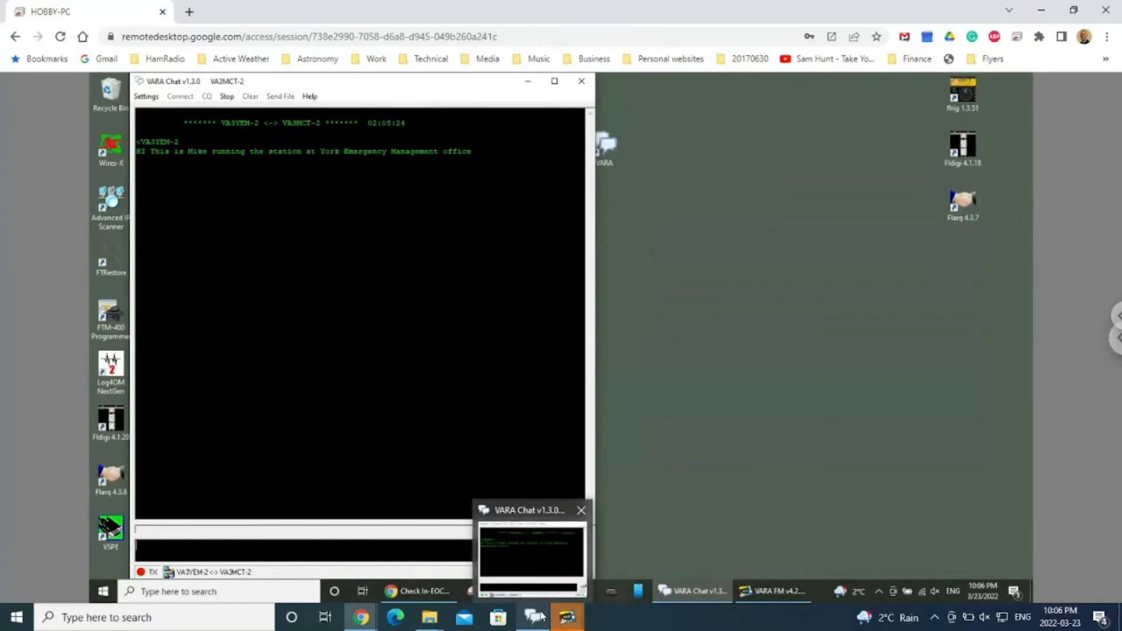
Return to the local VARA Chat window and stop the connection with the remote station.
left_click(540, 617)
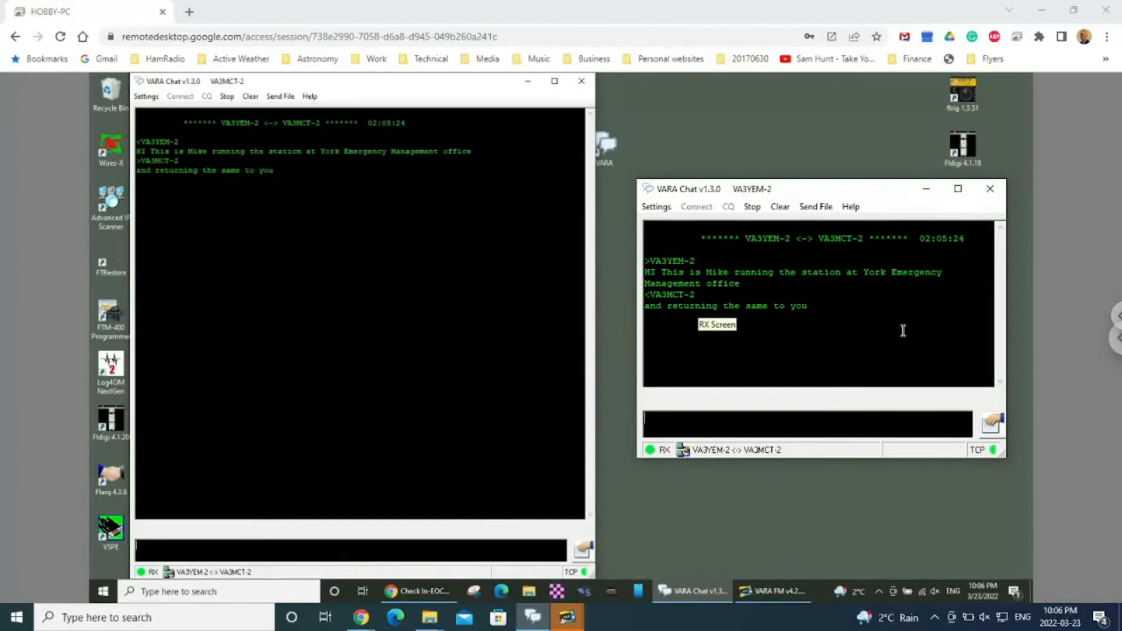
left_click(752, 208)
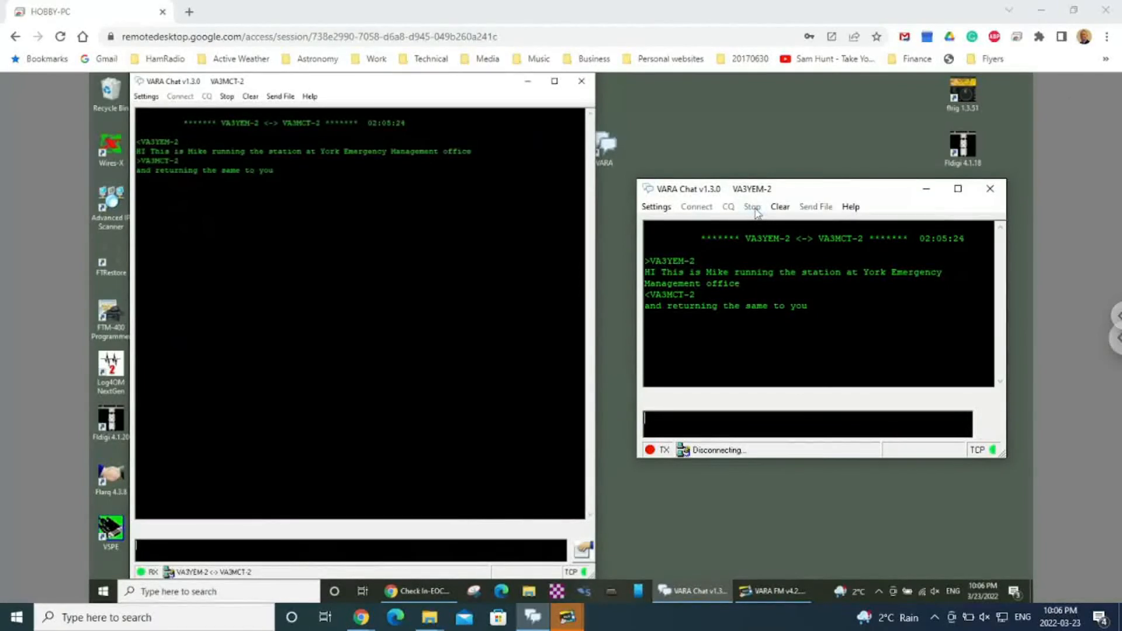